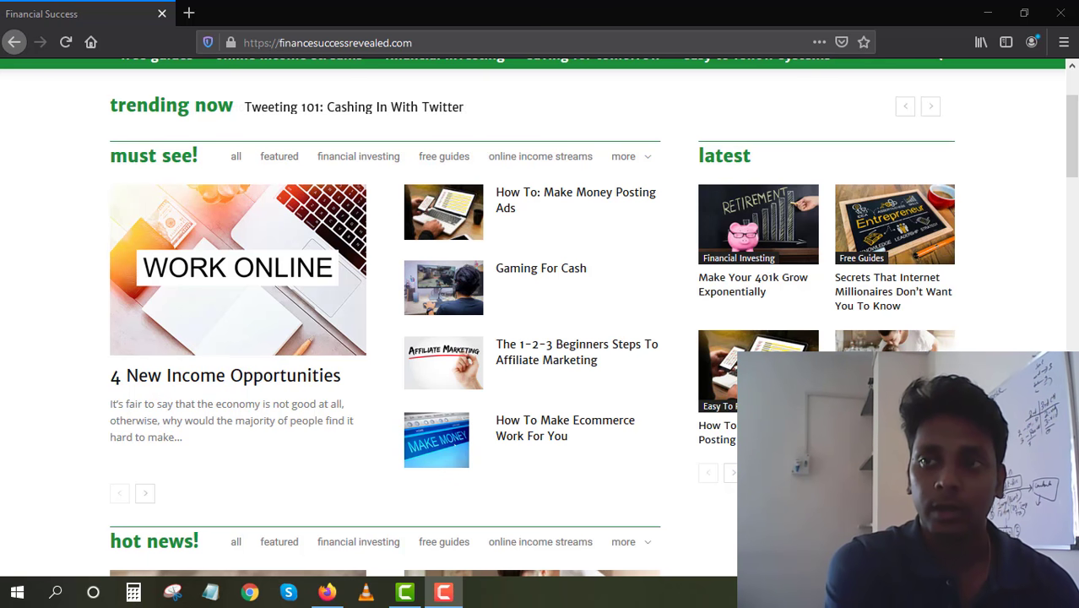
{"action": "left_click", "coordinate": [1077, 140]}
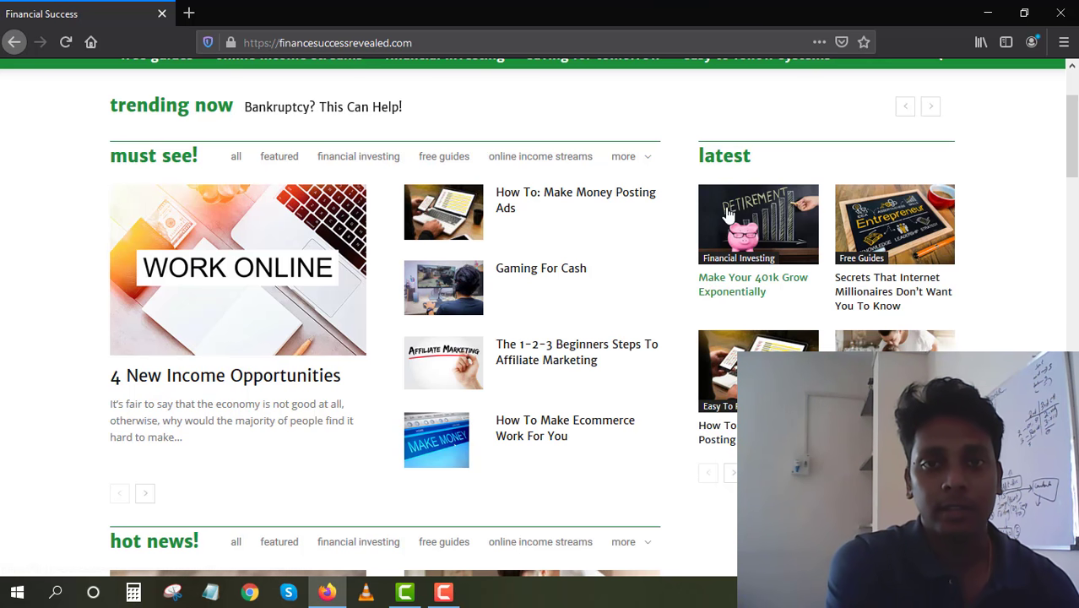
{"action": "right_click", "coordinate": [510, 197]}
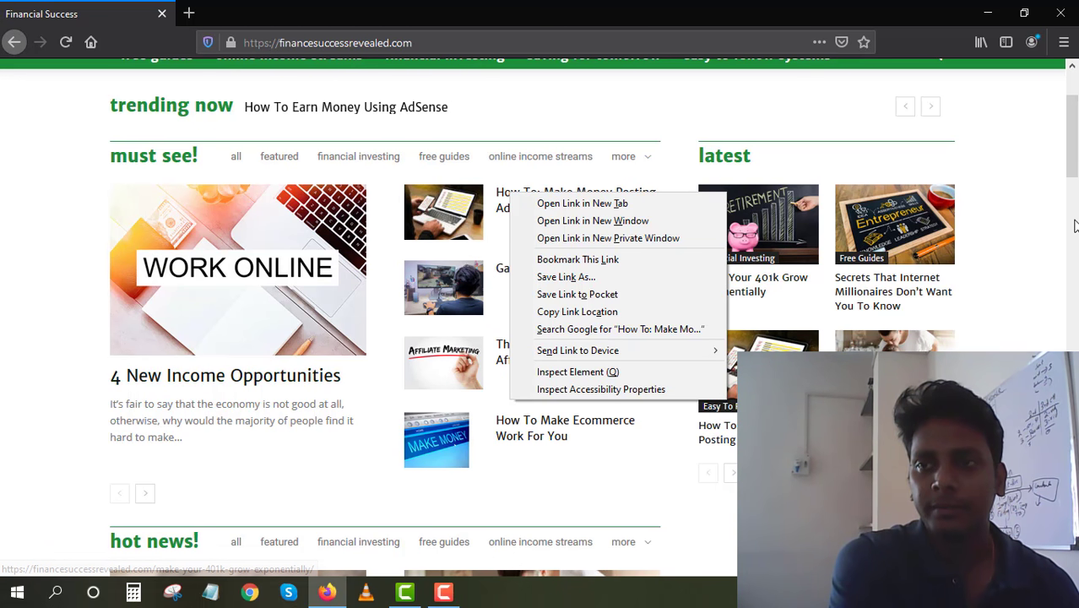
{"action": "right_click", "coordinate": [1050, 173]}
{"action": "left_click", "coordinate": [1024, 139]}
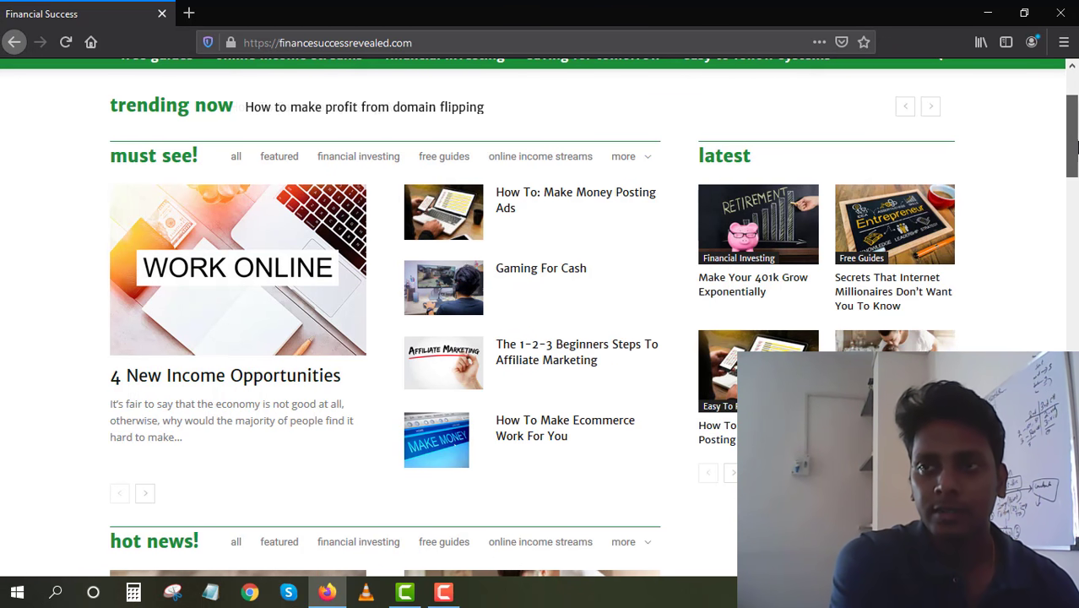
Examine the home page layout from the header through the must see, hot news, today's tips and you can do it too sections.
{"action": "scroll", "coordinate": [1071, 135], "scroll_direction": "up", "scroll_amount": 3}
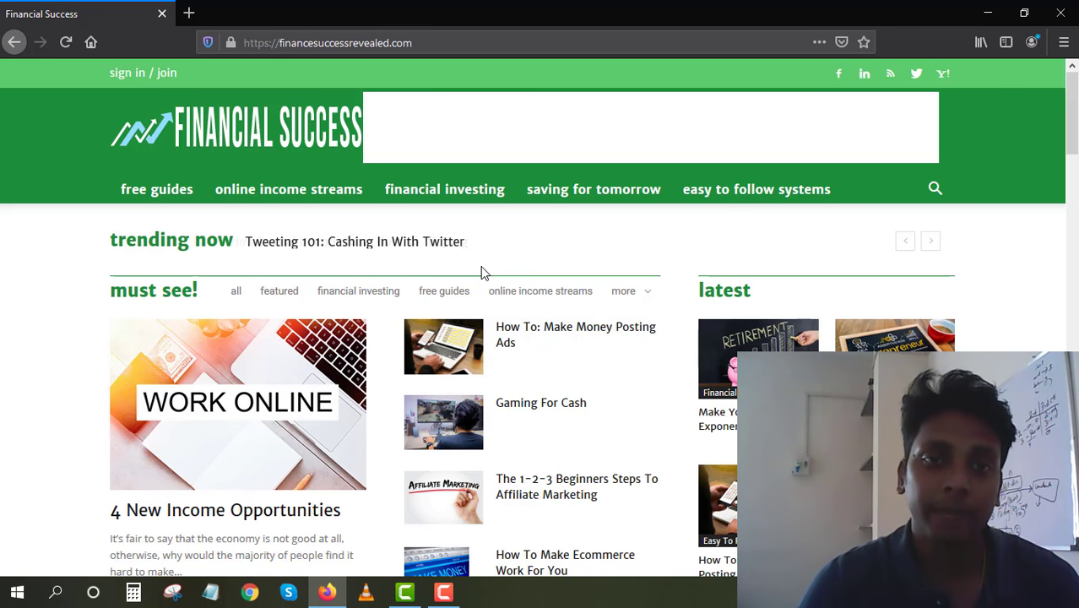
{"action": "scroll", "coordinate": [481, 272], "scroll_direction": "down", "scroll_amount": 1}
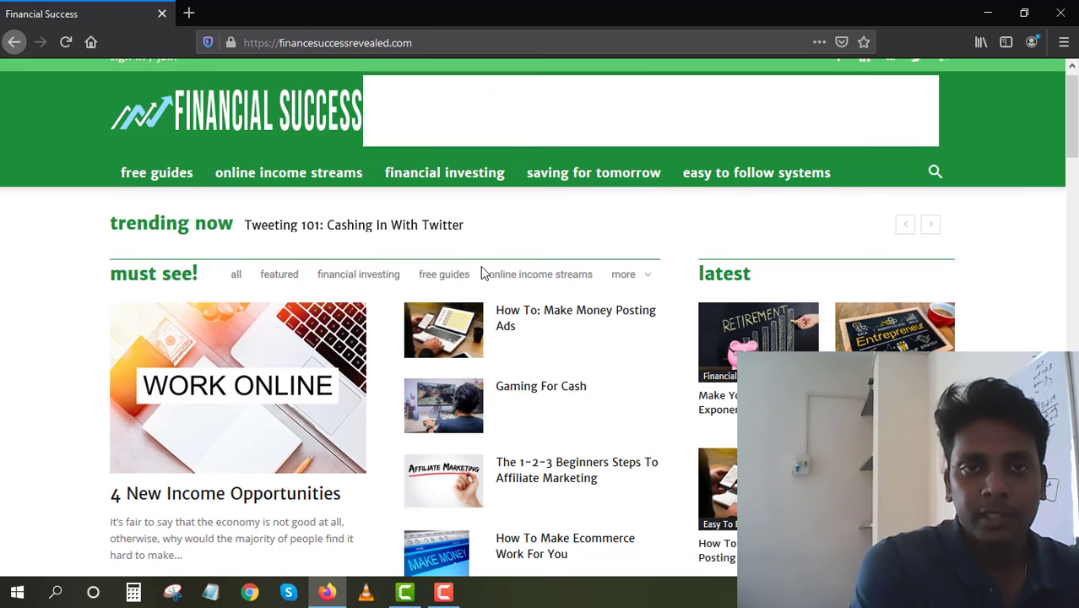
{"action": "scroll", "coordinate": [451, 275], "scroll_direction": "down", "scroll_amount": 3}
{"action": "scroll", "coordinate": [453, 277], "scroll_direction": "down", "scroll_amount": 3}
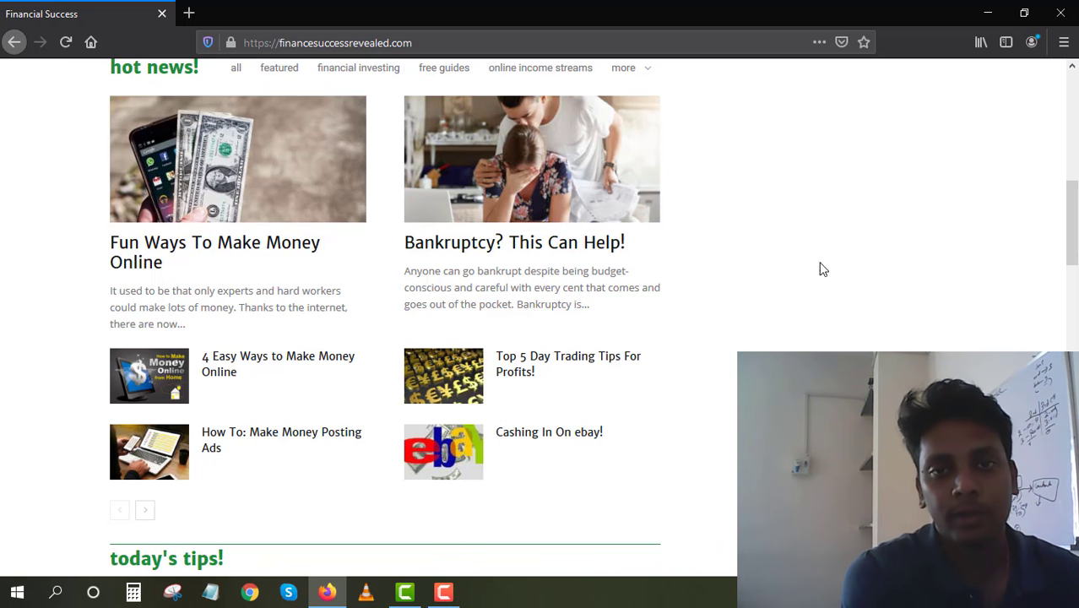
{"action": "scroll", "coordinate": [593, 564], "scroll_direction": "down", "scroll_amount": 2}
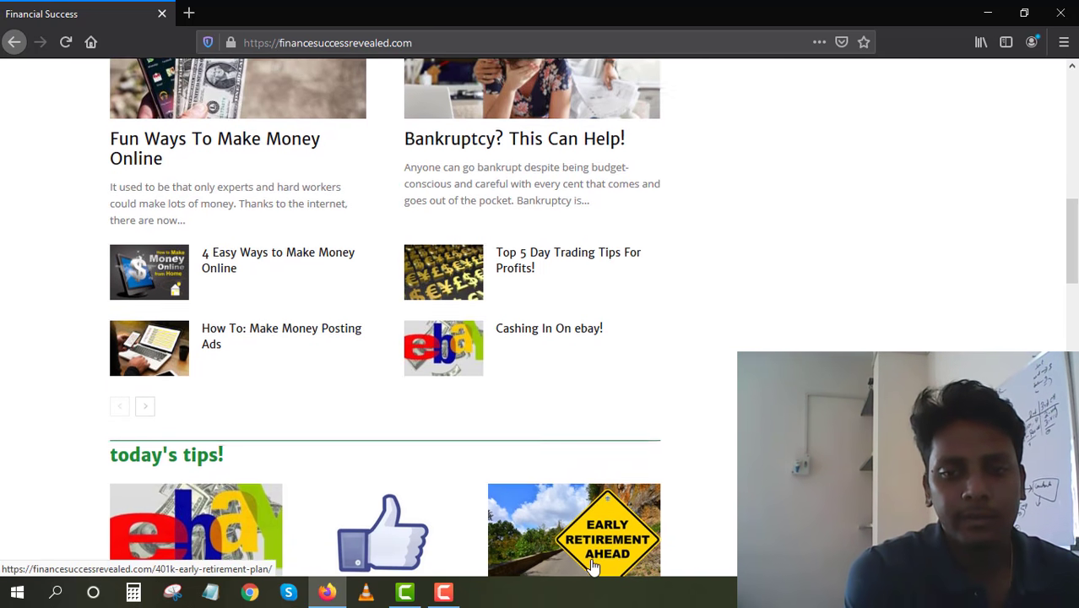
{"action": "scroll", "coordinate": [592, 564], "scroll_direction": "down", "scroll_amount": 5}
{"action": "scroll", "coordinate": [592, 563], "scroll_direction": "down", "scroll_amount": 2}
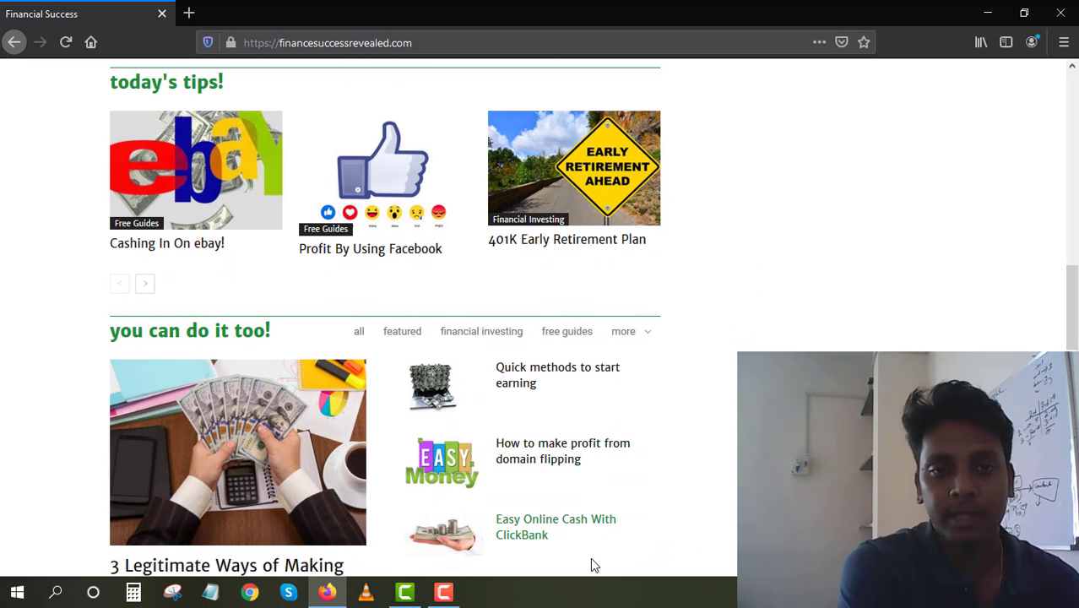
Open the article "3 Legitimate Ways of Making Money Online" and dismiss the social network tracking notice.
{"action": "left_click", "coordinate": [201, 481]}
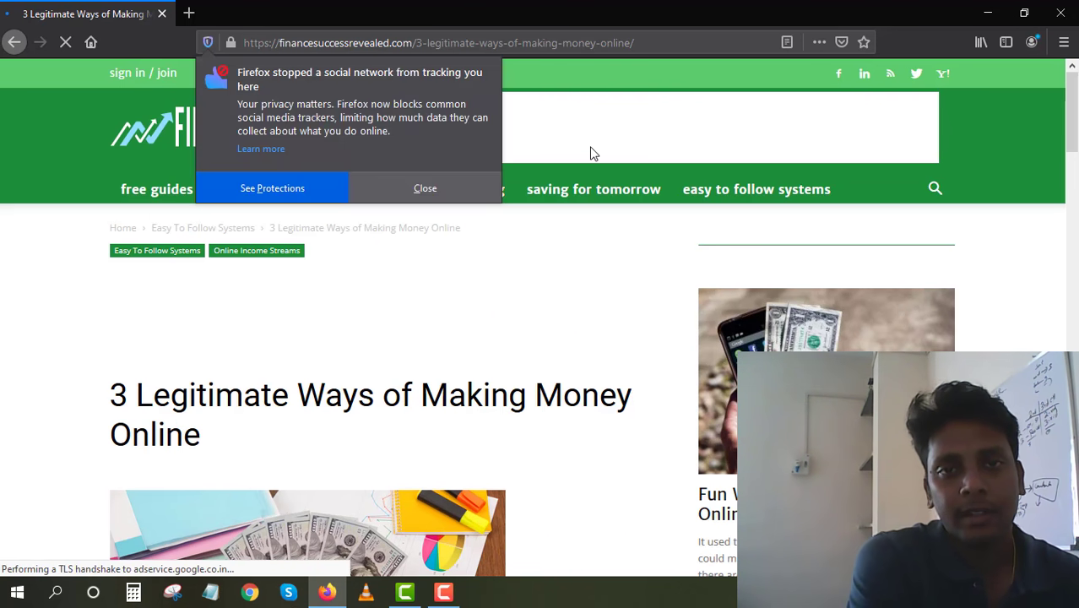
{"action": "left_click", "coordinate": [451, 188]}
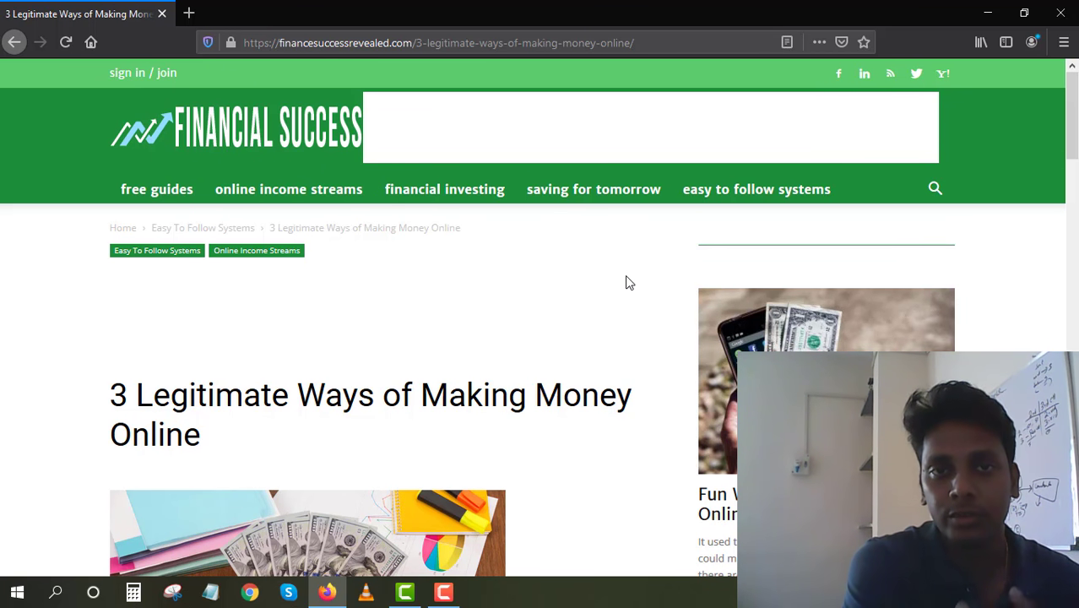
Examine the article's title area, blank spaces, main image, introduction, and YouTube and Fiverr sections.
{"action": "scroll", "coordinate": [719, 376], "scroll_direction": "down", "scroll_amount": 1}
{"action": "scroll", "coordinate": [722, 378], "scroll_direction": "down", "scroll_amount": 5}
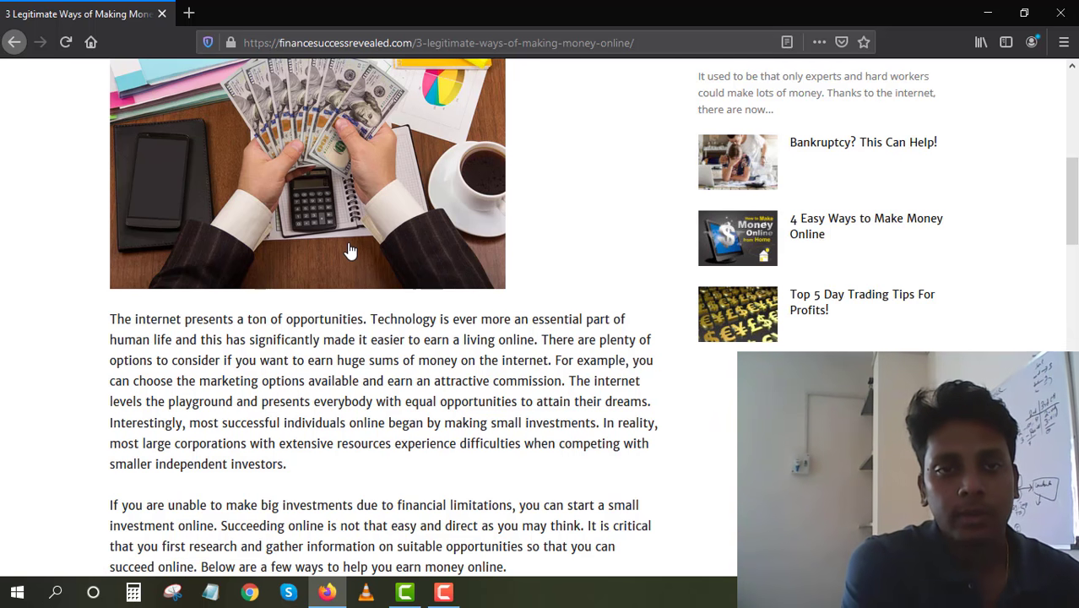
{"action": "scroll", "coordinate": [350, 250], "scroll_direction": "up", "scroll_amount": 3}
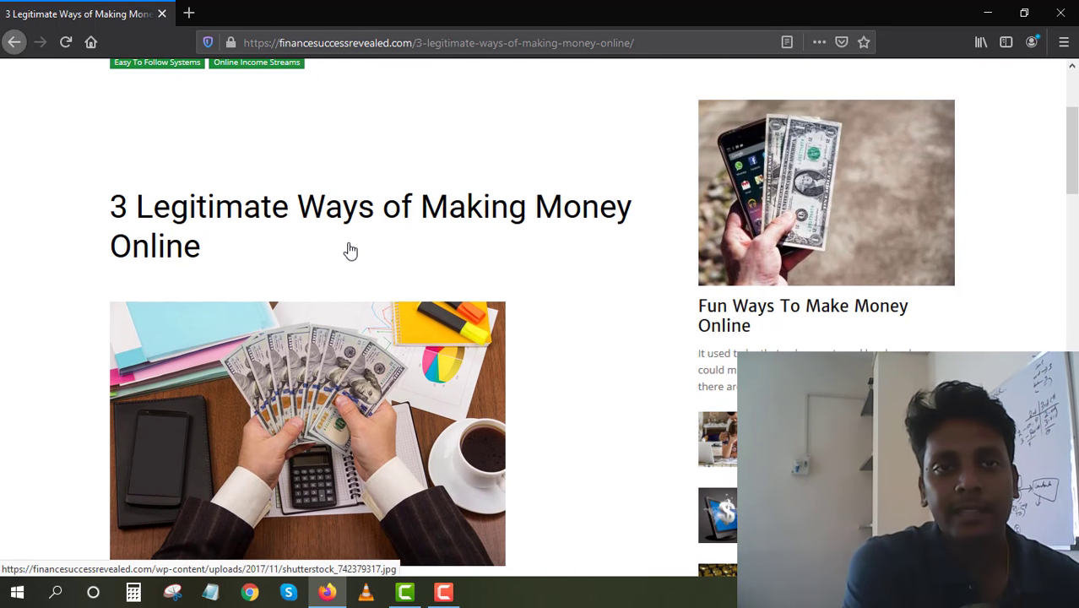
{"action": "scroll", "coordinate": [351, 250], "scroll_direction": "up", "scroll_amount": 1}
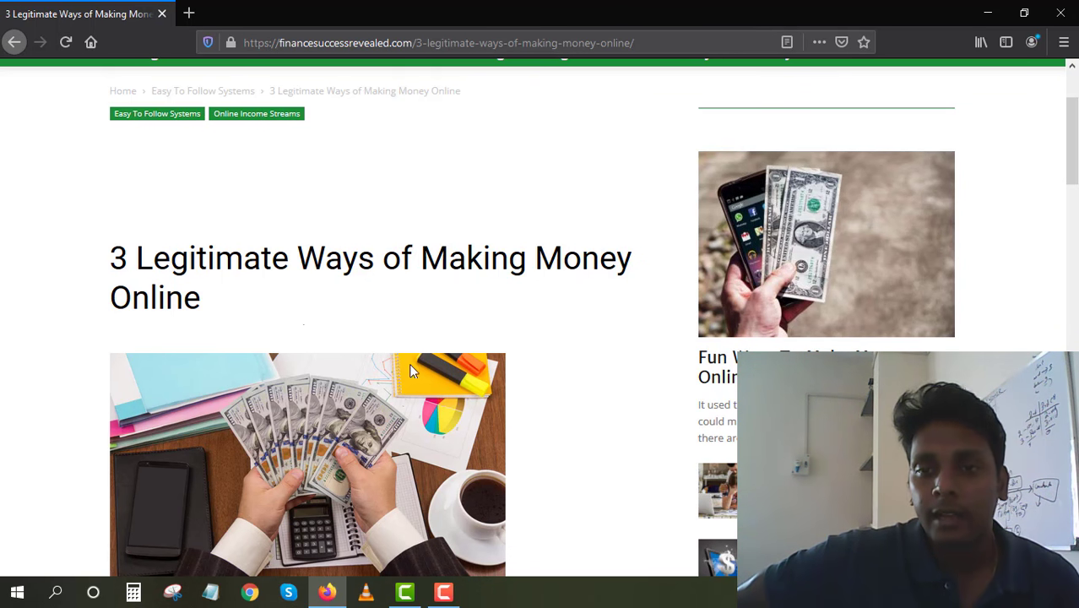
{"action": "scroll", "coordinate": [529, 441], "scroll_direction": "down", "scroll_amount": 3}
{"action": "scroll", "coordinate": [531, 440], "scroll_direction": "down", "scroll_amount": 4}
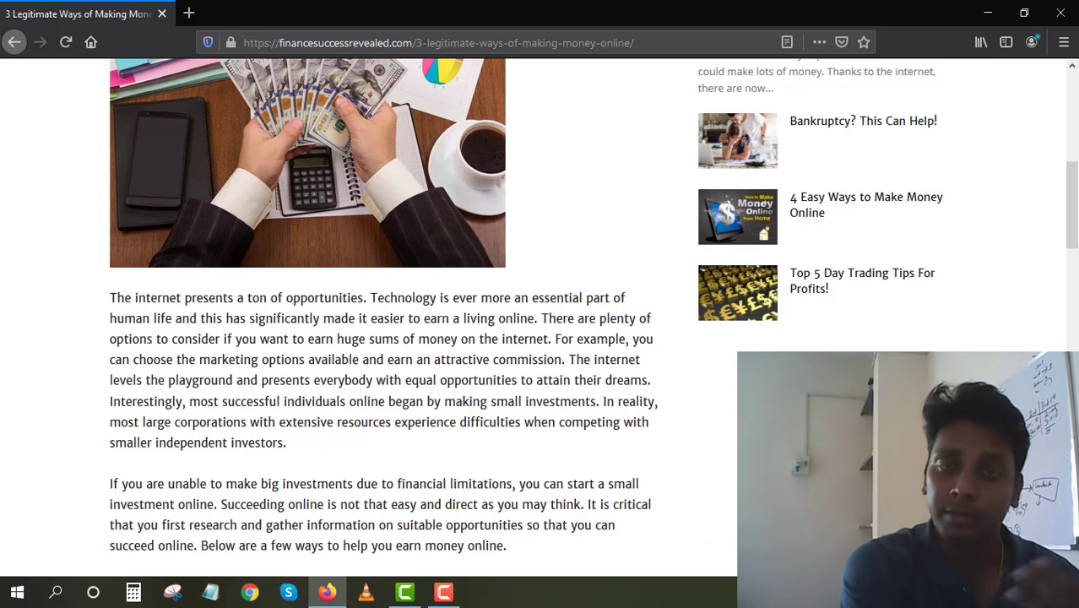
{"action": "scroll", "coordinate": [213, 407], "scroll_direction": "down", "scroll_amount": 3}
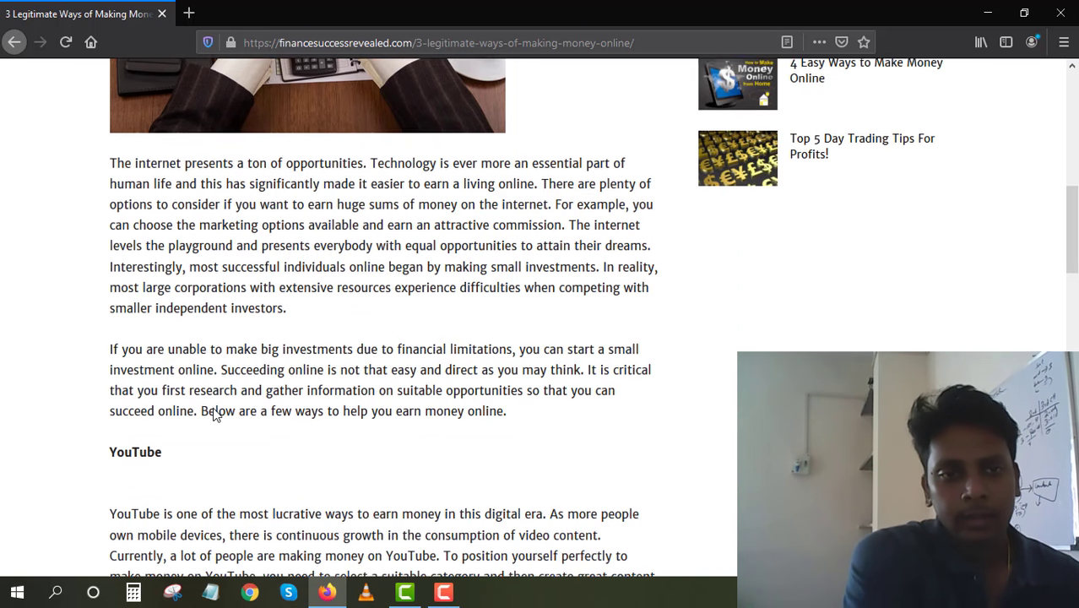
{"action": "scroll", "coordinate": [213, 412], "scroll_direction": "down", "scroll_amount": 1}
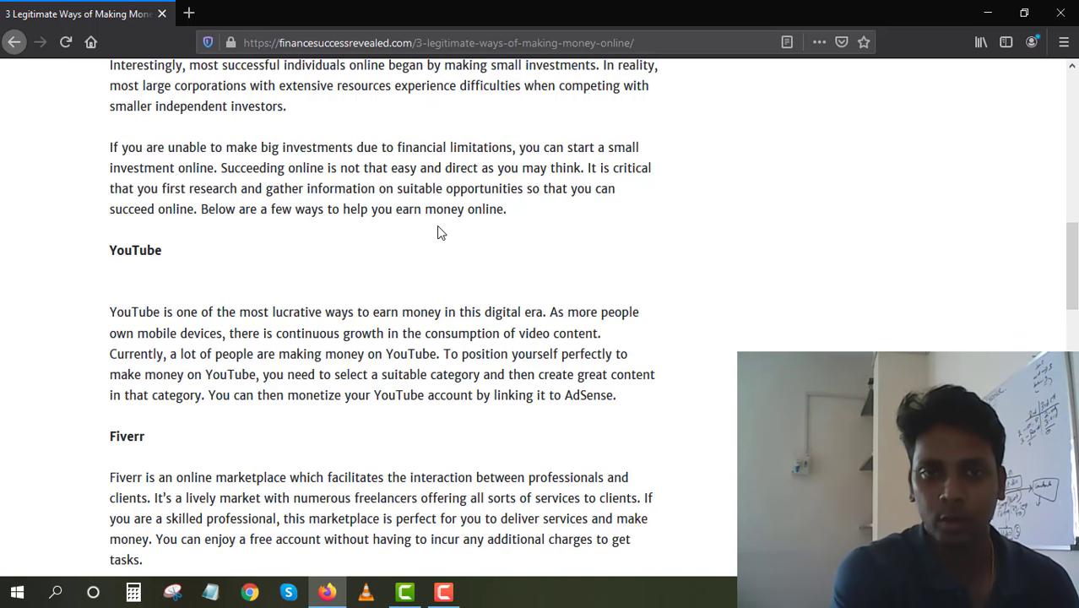
{"action": "scroll", "coordinate": [532, 331], "scroll_direction": "down", "scroll_amount": 2}
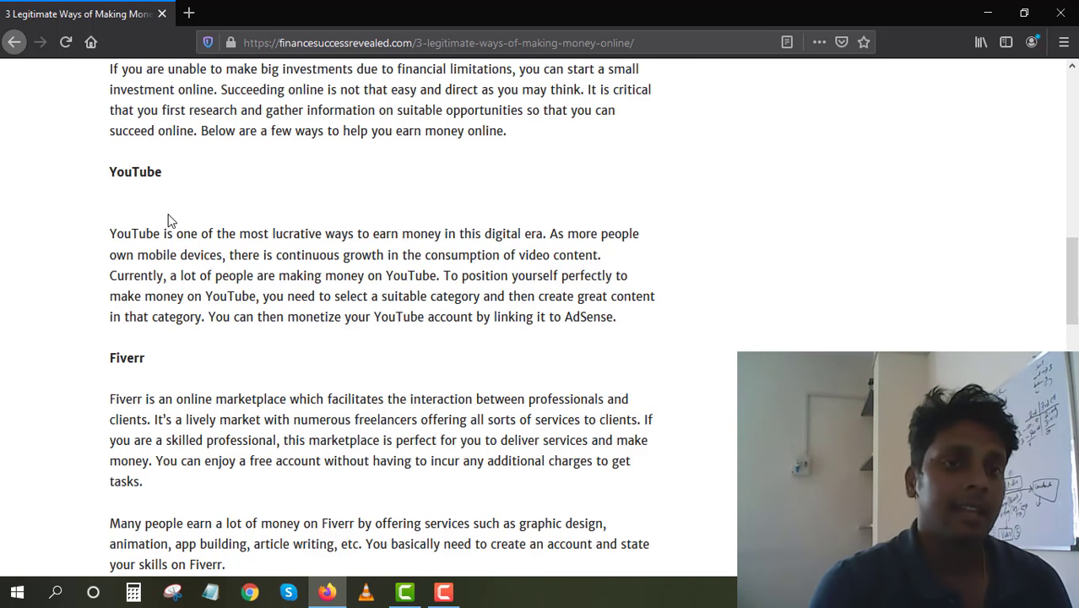
{"action": "scroll", "coordinate": [464, 392], "scroll_direction": "down", "scroll_amount": 3}
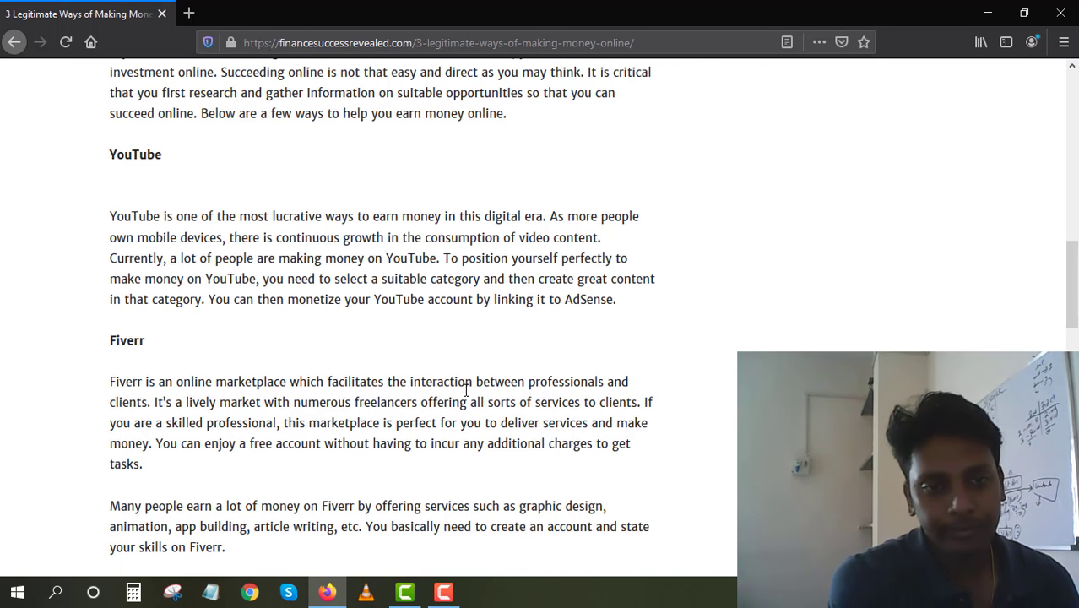
Examine the article's closing paragraphs, sharing buttons, related posts from the author and the site footer.
{"action": "scroll", "coordinate": [465, 392], "scroll_direction": "down", "scroll_amount": 5}
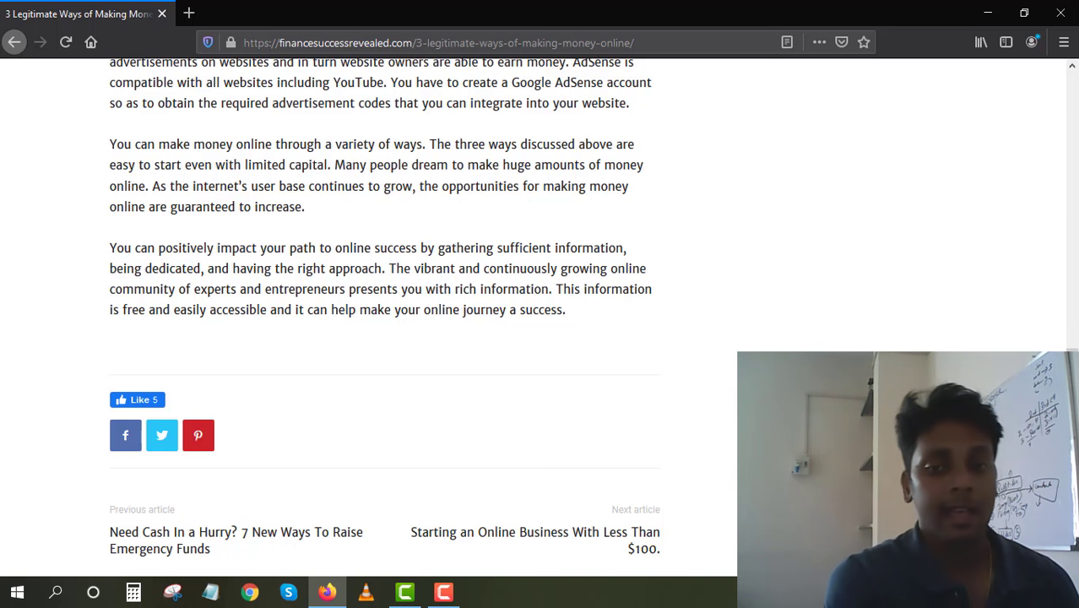
{"action": "scroll", "coordinate": [384, 313], "scroll_direction": "down", "scroll_amount": 2}
{"action": "scroll", "coordinate": [385, 313], "scroll_direction": "down", "scroll_amount": 3}
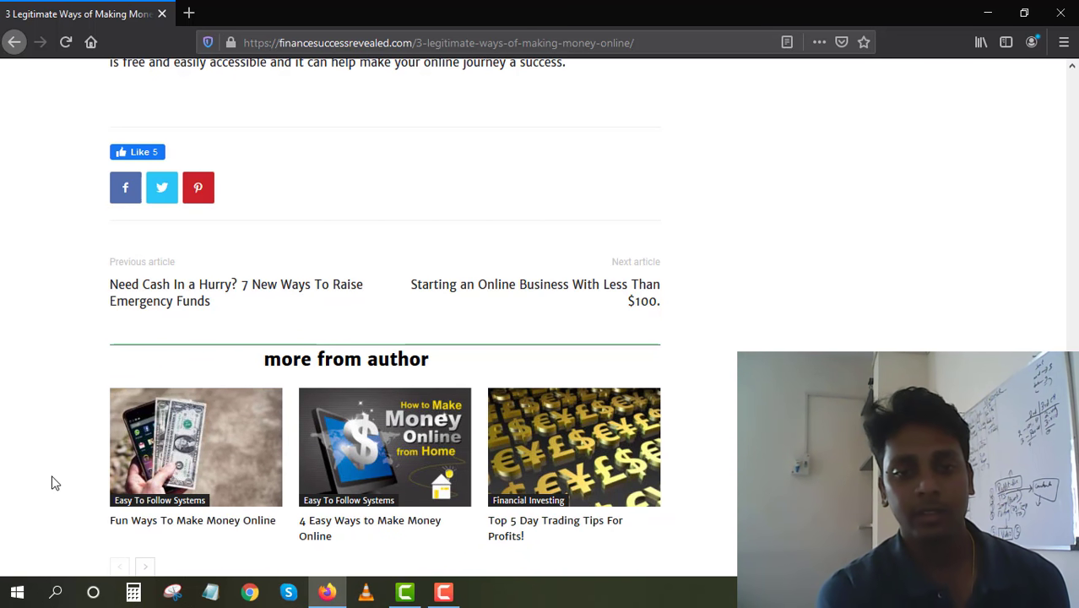
{"action": "scroll", "coordinate": [468, 457], "scroll_direction": "down", "scroll_amount": 2}
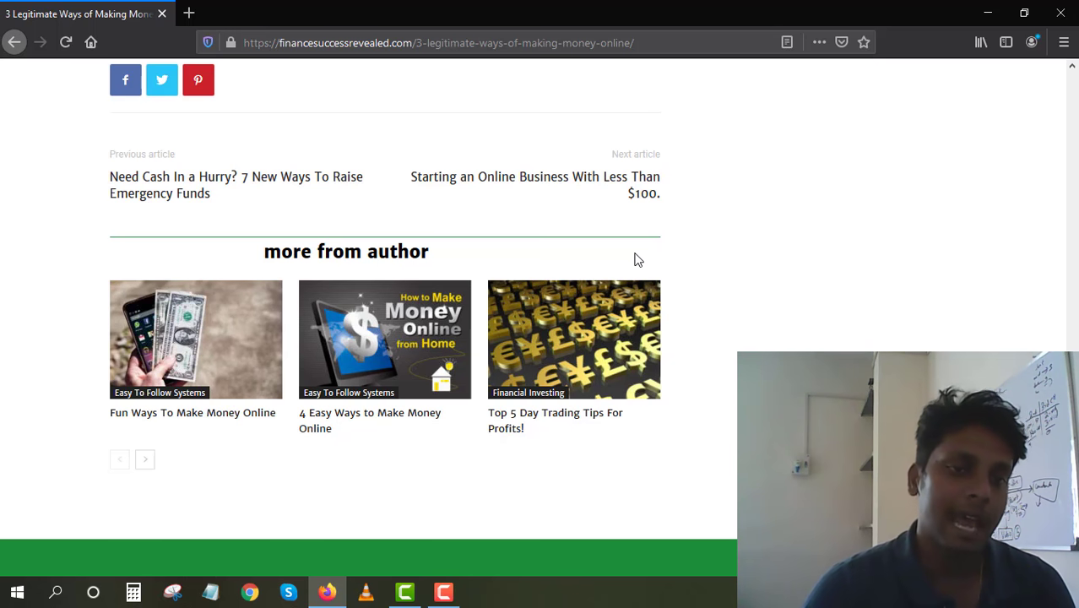
{"action": "scroll", "coordinate": [540, 304], "scroll_direction": "down", "scroll_amount": 4}
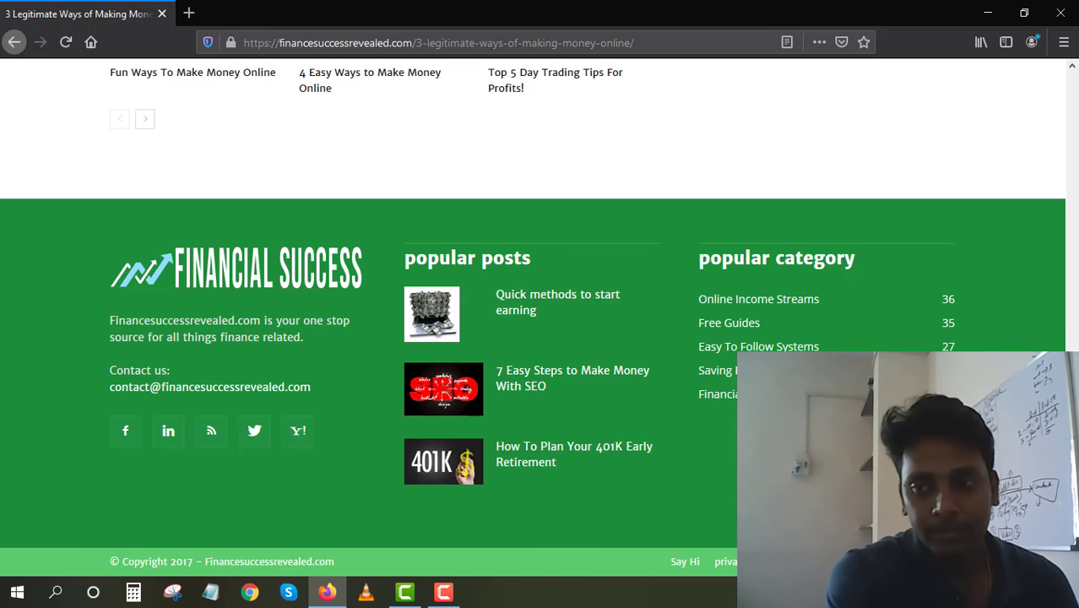
{"action": "scroll", "coordinate": [541, 321], "scroll_direction": "up", "scroll_amount": 3}
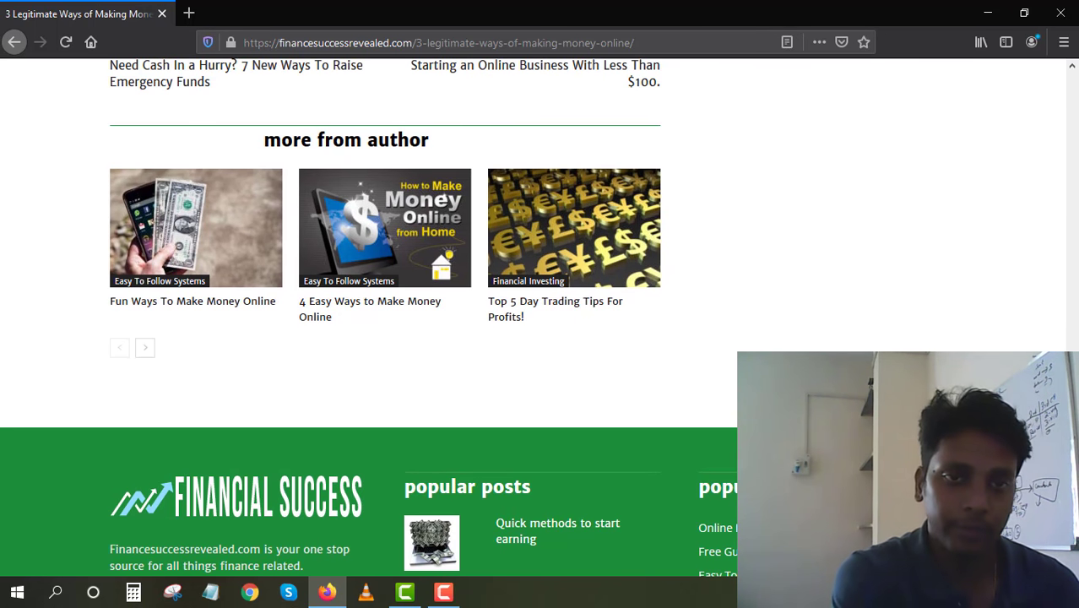
Return to the site's home page and open the article "How To: Make Money Posting Ads".
{"action": "left_click_drag", "start_coordinate": [1073, 498], "coordinate": [1075, 81]}
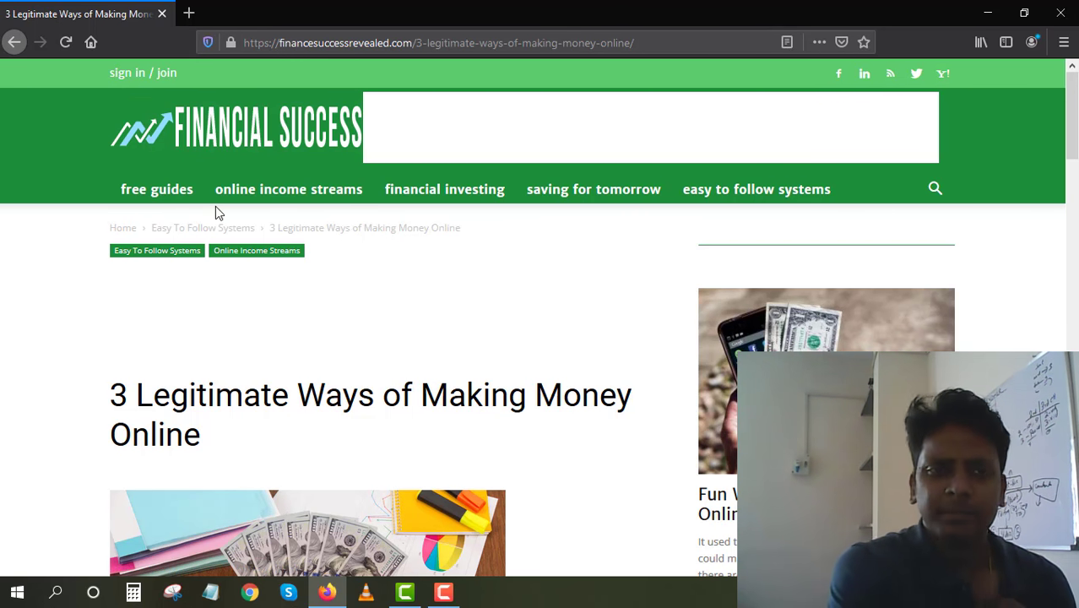
{"action": "left_click", "coordinate": [123, 229]}
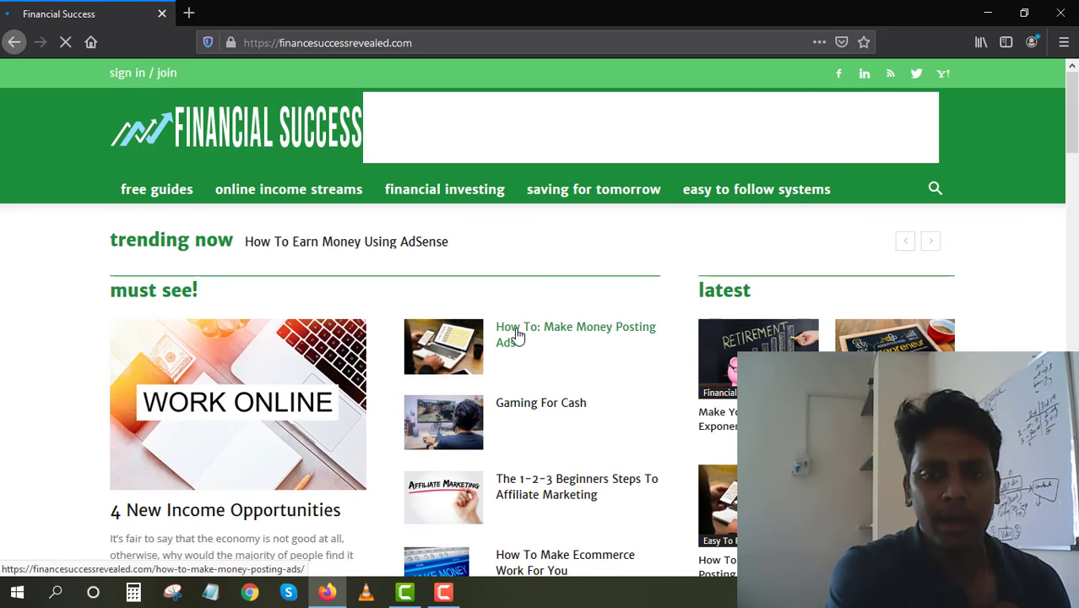
{"action": "left_click", "coordinate": [518, 335]}
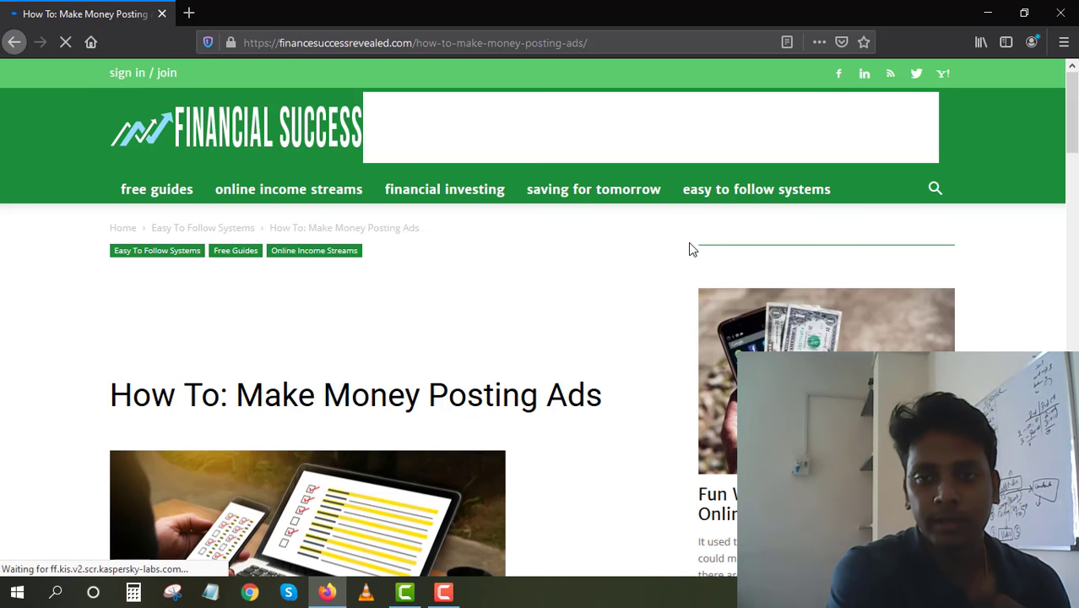
Inspect the article page with the developer tools in a 320 × 480 responsive view and reload it.
{"action": "right_click", "coordinate": [689, 246]}
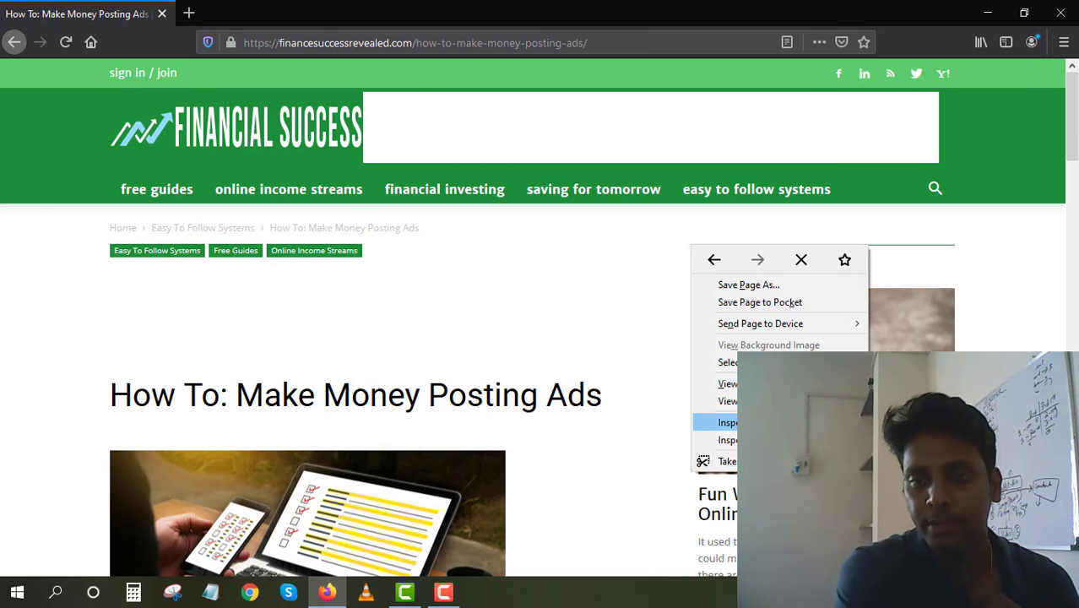
{"action": "key", "text": "Escape"}
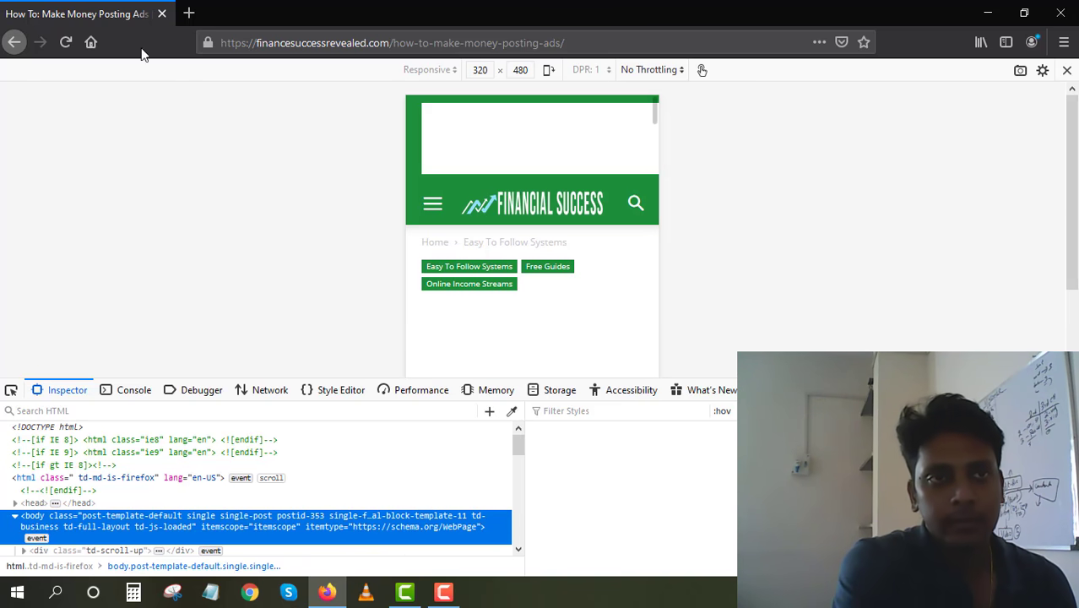
{"action": "left_click", "coordinate": [65, 42]}
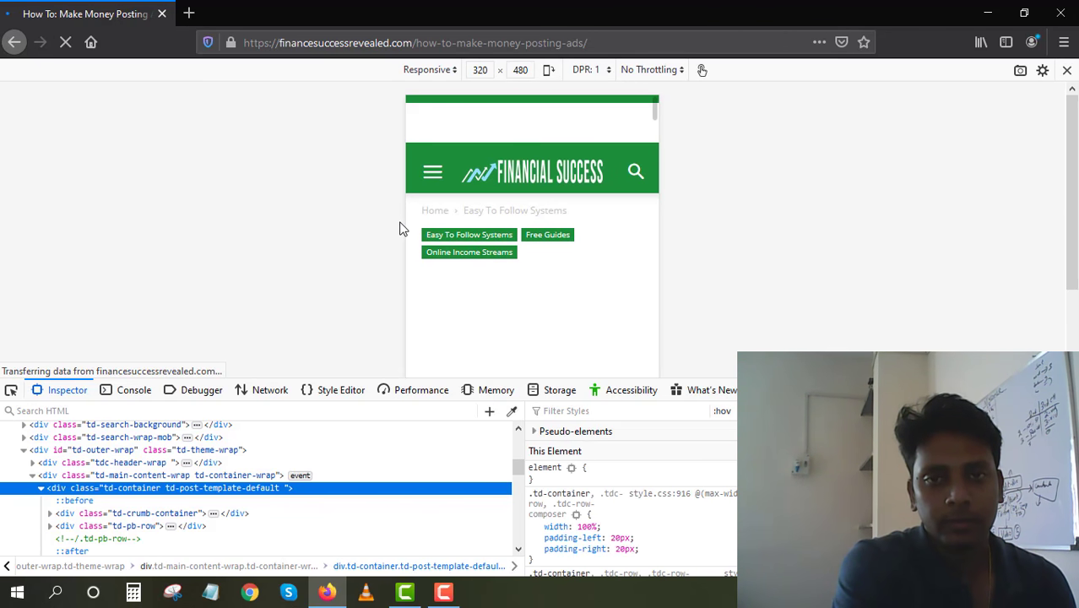
Examine the article's mobile layout from the header through the blank space, title and main image.
{"action": "scroll", "coordinate": [564, 342], "scroll_direction": "down", "scroll_amount": 3}
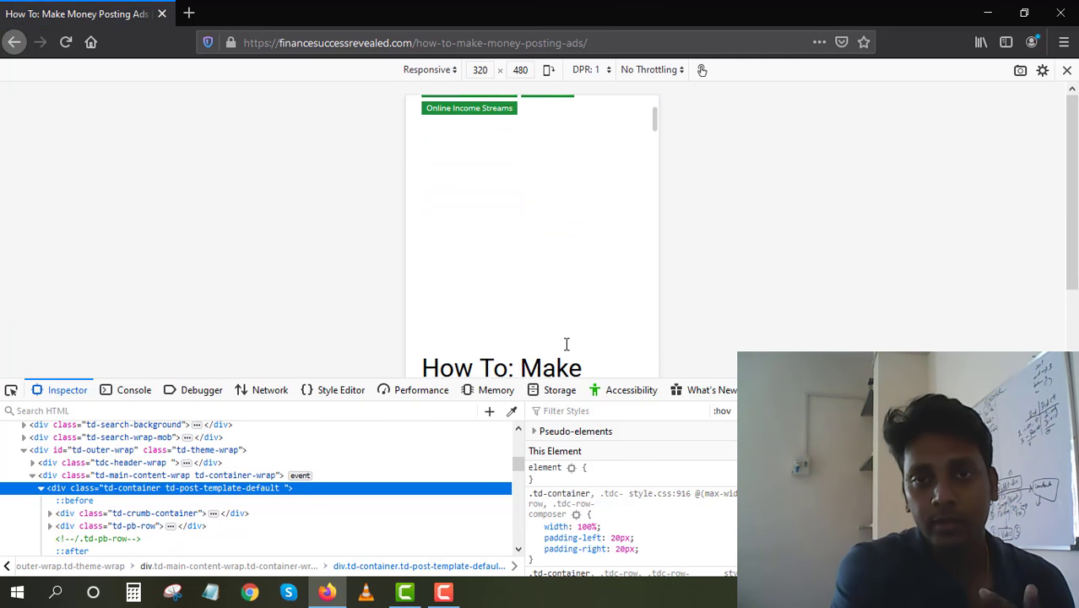
{"action": "scroll", "coordinate": [566, 344], "scroll_direction": "up", "scroll_amount": 2}
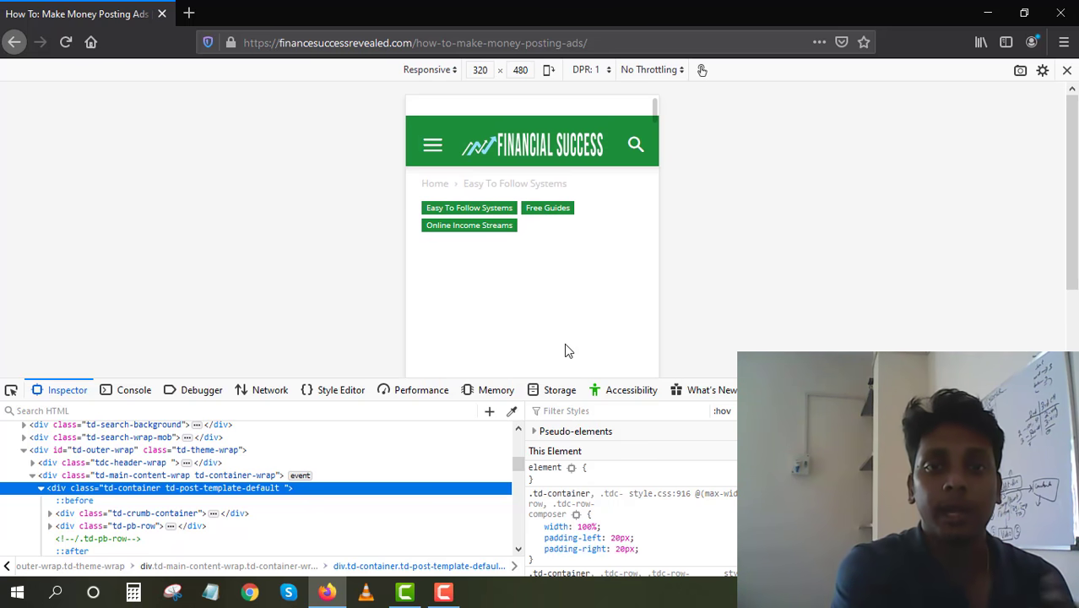
{"action": "scroll", "coordinate": [564, 343], "scroll_direction": "down", "scroll_amount": 3}
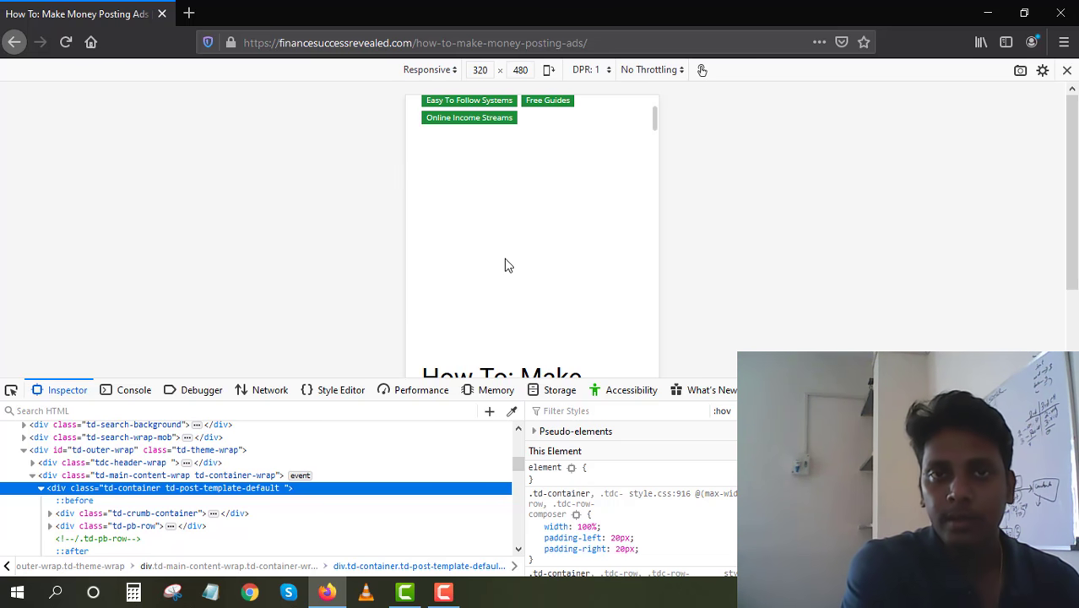
{"action": "scroll", "coordinate": [504, 264], "scroll_direction": "up", "scroll_amount": 2}
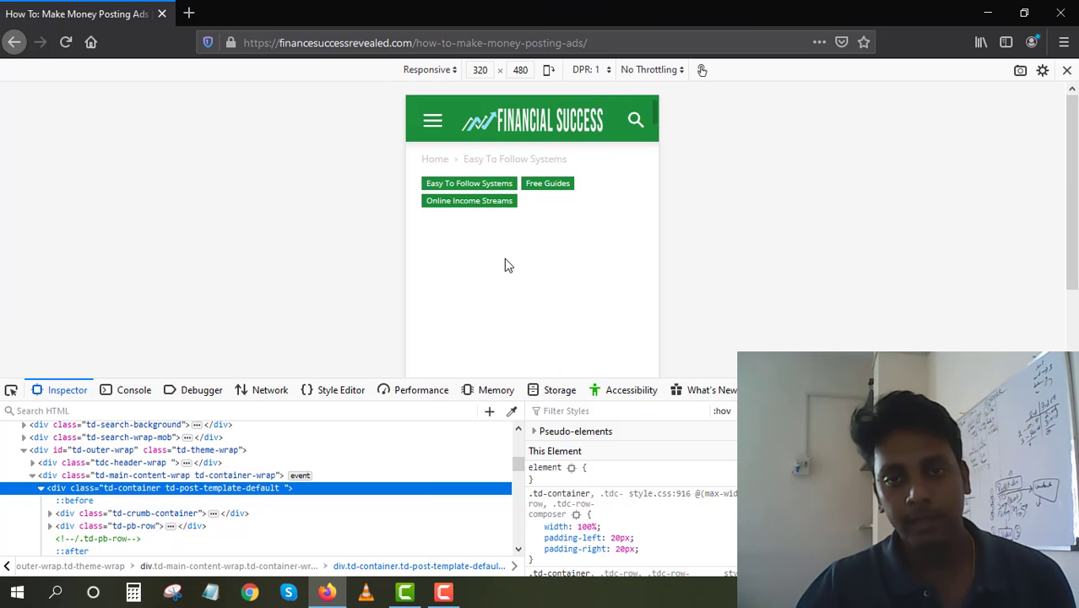
{"action": "scroll", "coordinate": [504, 265], "scroll_direction": "down", "scroll_amount": 1}
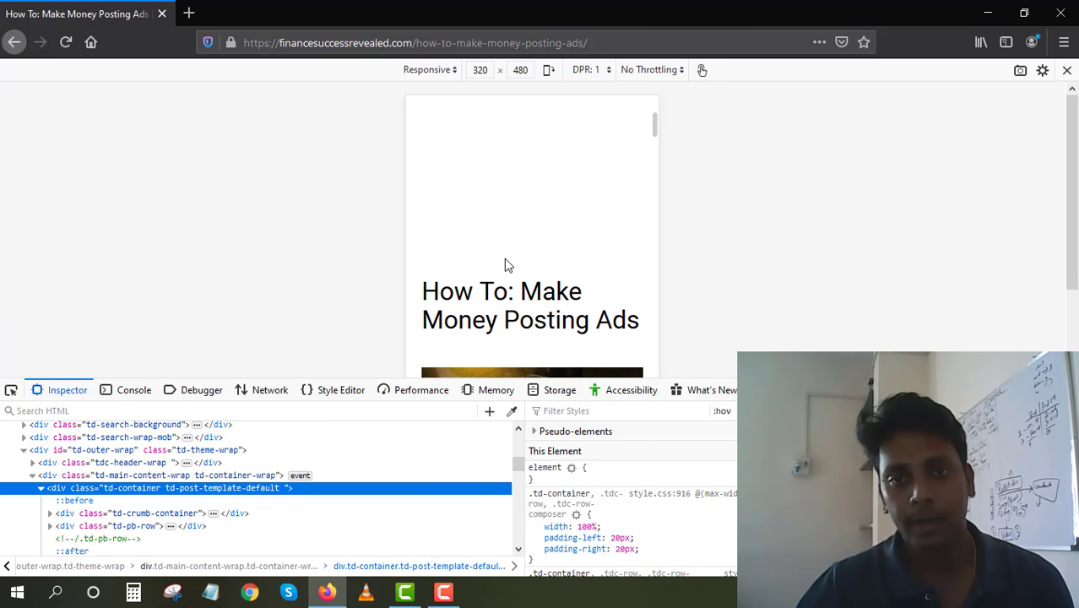
{"action": "scroll", "coordinate": [504, 265], "scroll_direction": "down", "scroll_amount": 2}
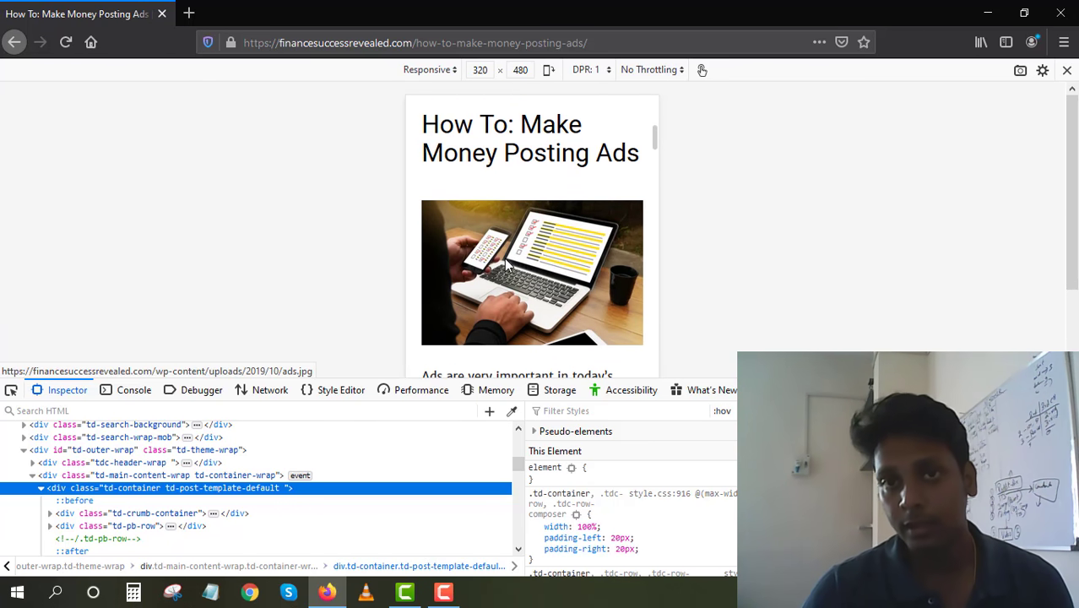
Examine the article's body text in the mobile view, from the introduction to the section on earning from posting sponsored content.
{"action": "scroll", "coordinate": [507, 265], "scroll_direction": "down", "scroll_amount": 3}
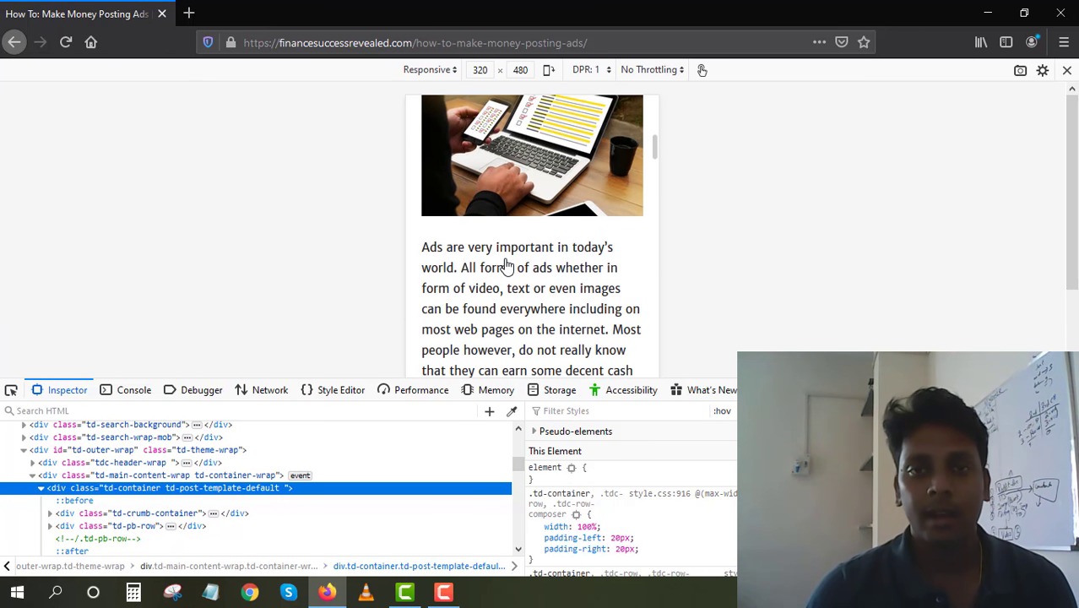
{"action": "scroll", "coordinate": [507, 264], "scroll_direction": "down", "scroll_amount": 5}
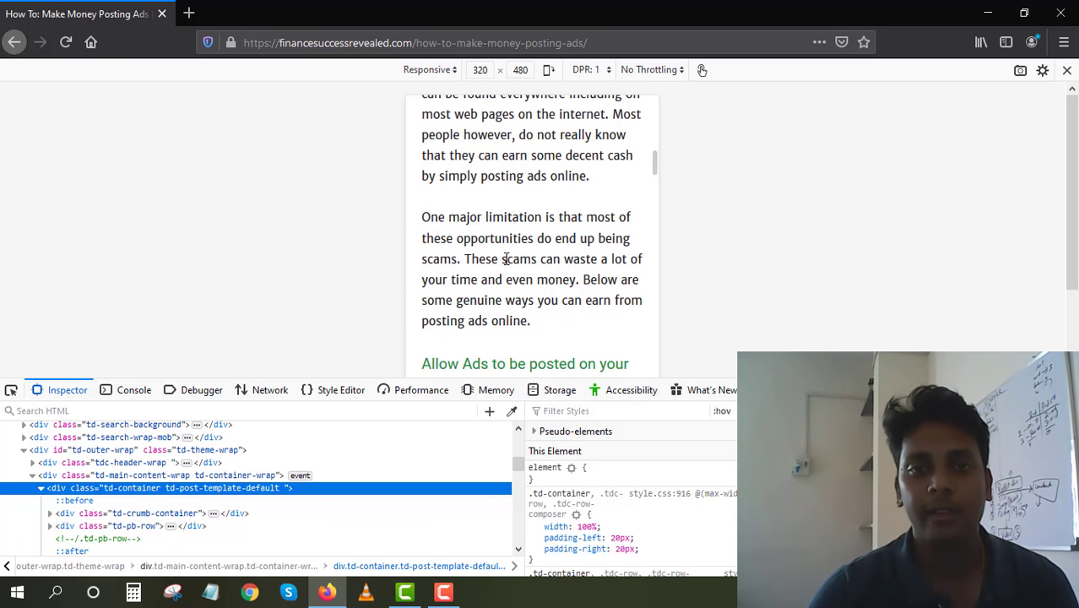
{"action": "scroll", "coordinate": [503, 370], "scroll_direction": "down", "scroll_amount": 5}
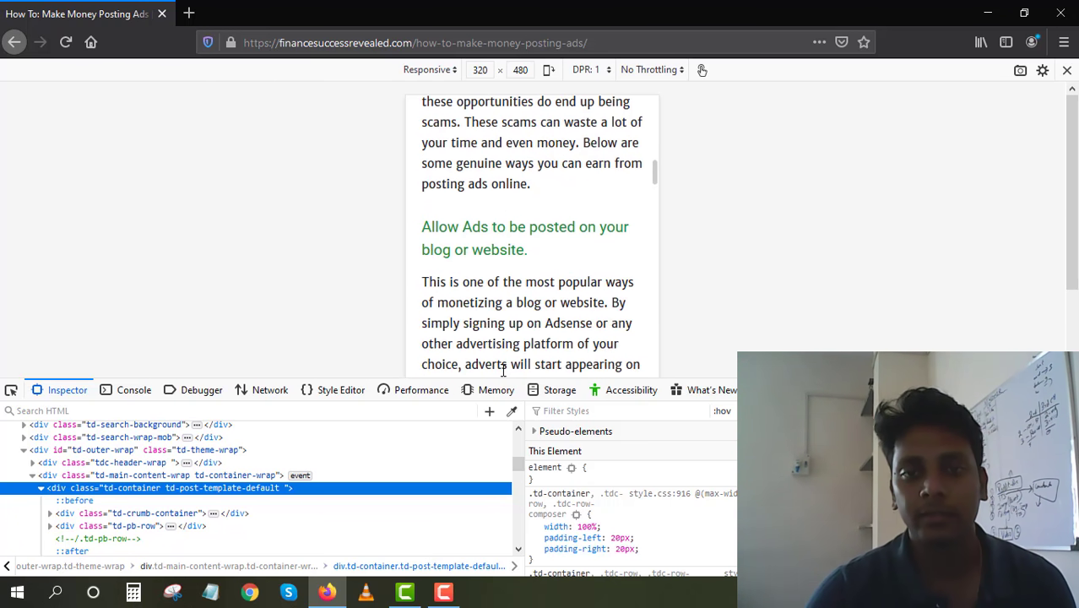
{"action": "scroll", "coordinate": [503, 370], "scroll_direction": "down", "scroll_amount": 3}
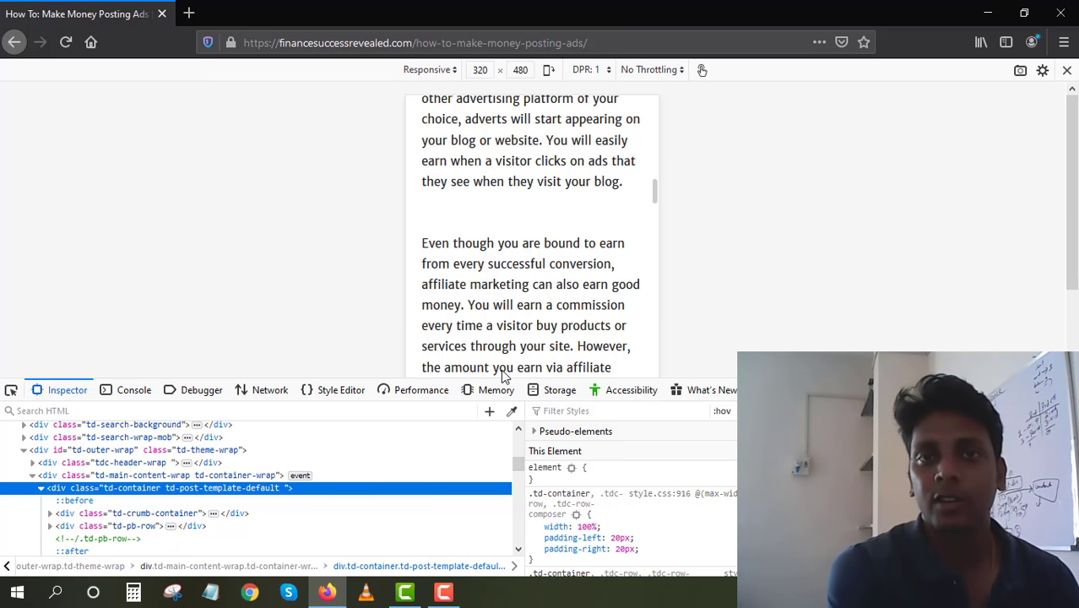
{"action": "scroll", "coordinate": [554, 305], "scroll_direction": "down", "scroll_amount": 1}
{"action": "scroll", "coordinate": [554, 306], "scroll_direction": "down", "scroll_amount": 2}
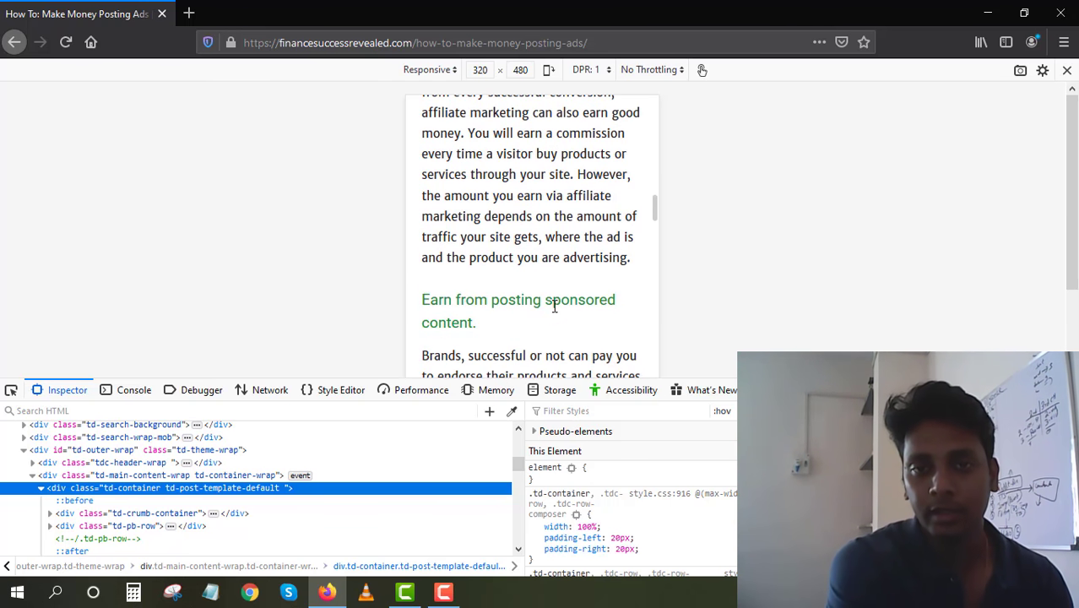
Return to the site's home page in the mobile view and look through its sections down to "you can do it too!".
{"action": "scroll", "coordinate": [554, 308], "scroll_direction": "up", "scroll_amount": 10}
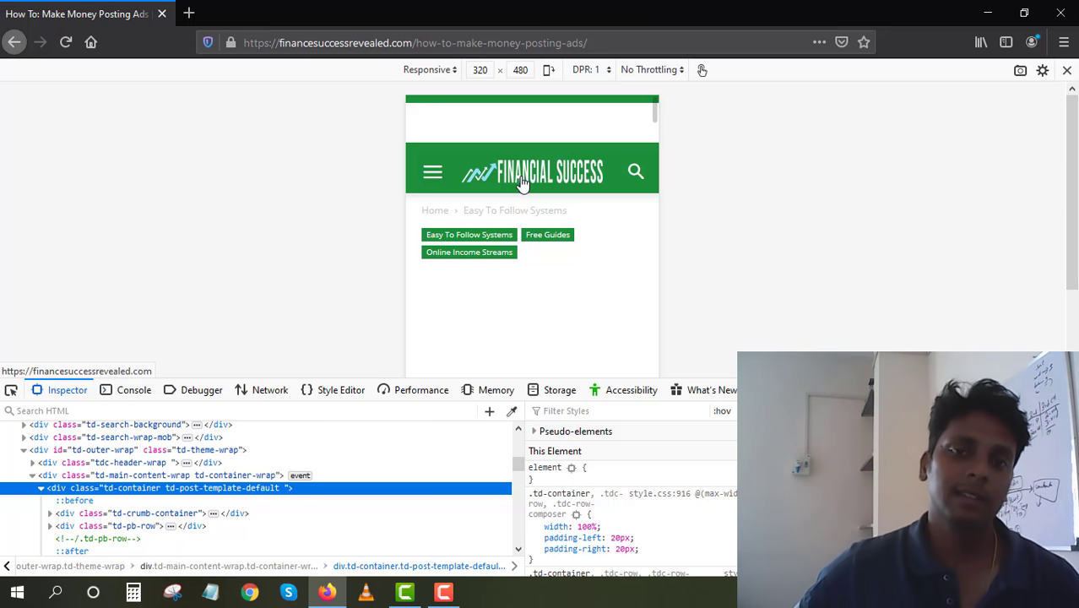
{"action": "left_click", "coordinate": [522, 182]}
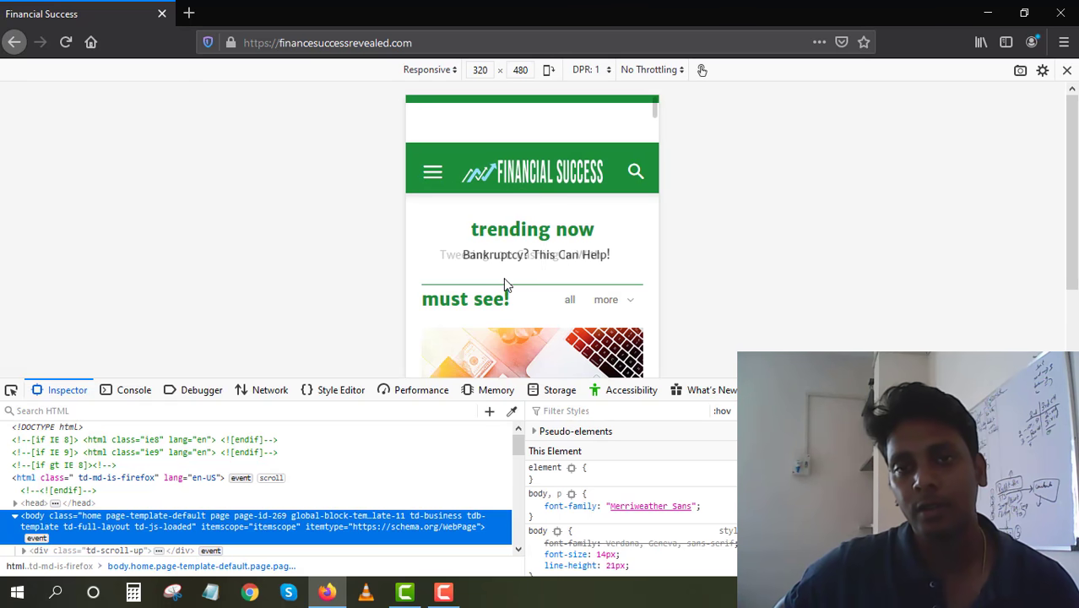
{"action": "scroll", "coordinate": [504, 278], "scroll_direction": "down", "scroll_amount": 5}
{"action": "scroll", "coordinate": [503, 278], "scroll_direction": "down", "scroll_amount": 15}
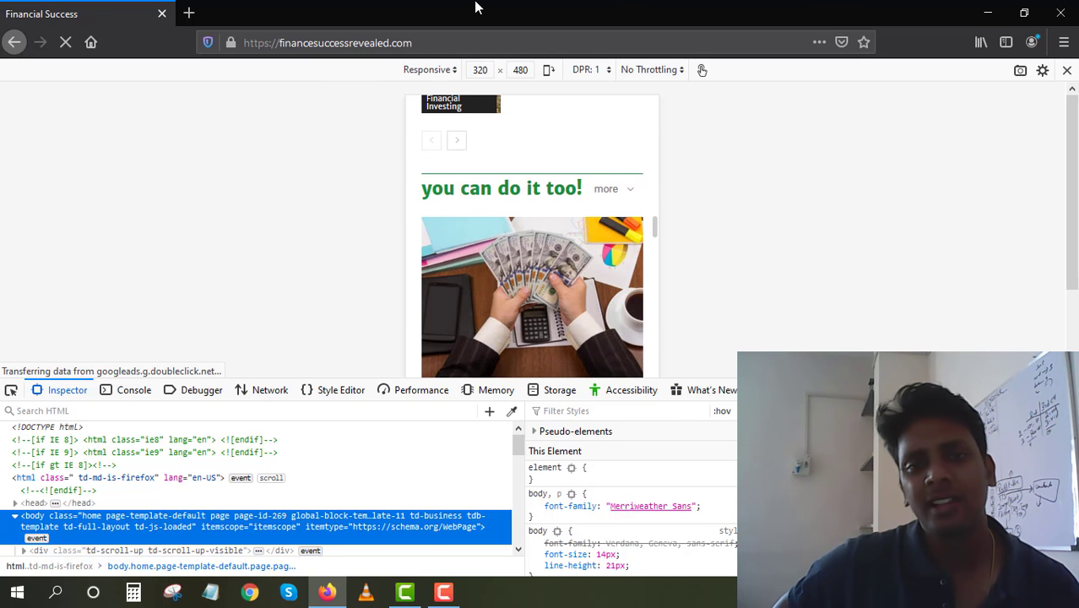